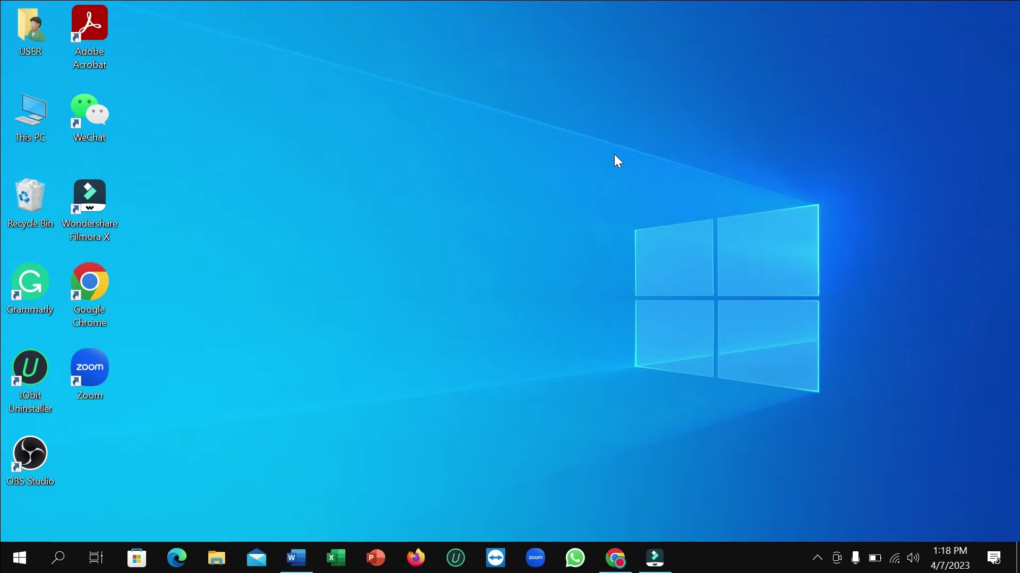
- Launch Microsoft Store and expand the full Top free apps list
{"action": "left_click", "coordinate": [134, 562]}
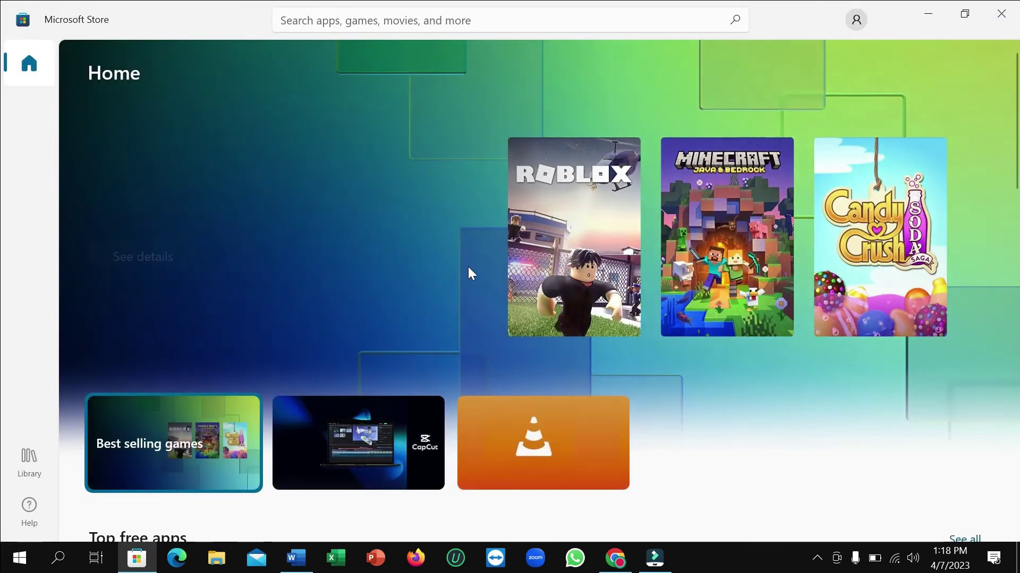
{"action": "scroll", "coordinate": [652, 215], "scroll_direction": "down", "scroll_amount": 4}
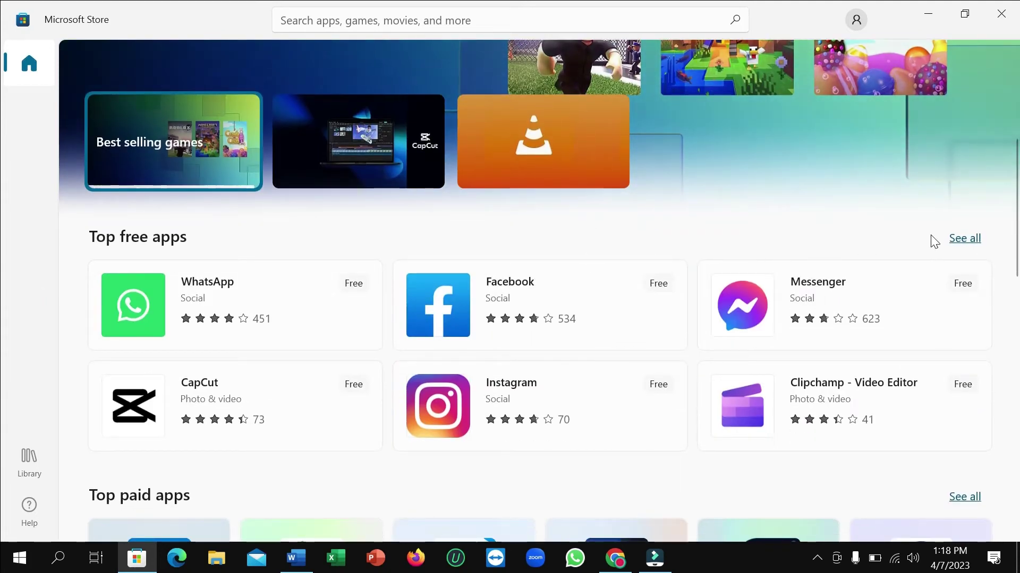
{"action": "left_click", "coordinate": [965, 239]}
{"action": "scroll", "coordinate": [444, 291], "scroll_direction": "down", "scroll_amount": 4}
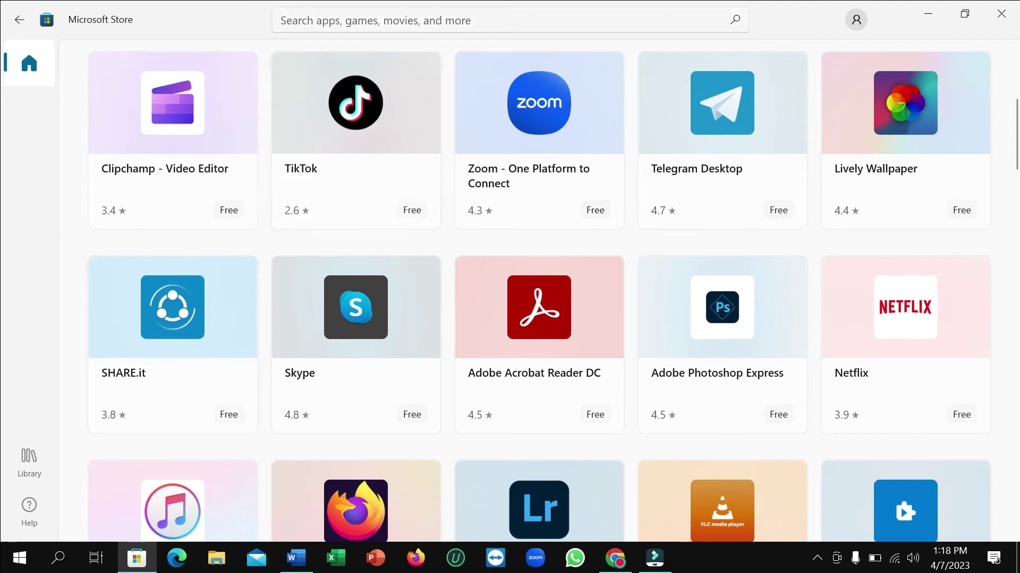
- Activate the Microsoft Store search box to look up SHARE.it
{"action": "left_click", "coordinate": [414, 21]}
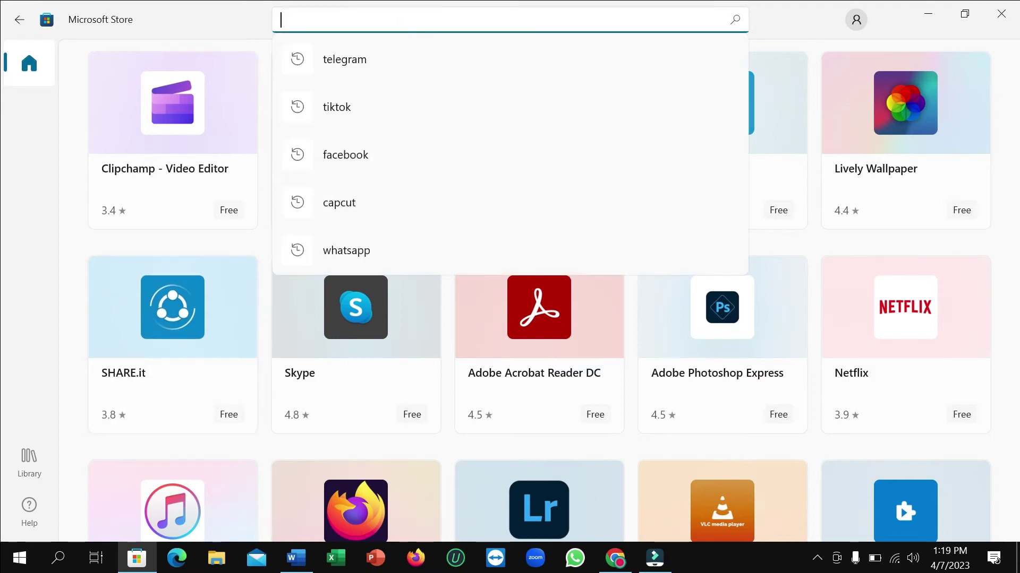
{"action": "type", "text": "s"}
{"action": "type", "text": "hareit"}
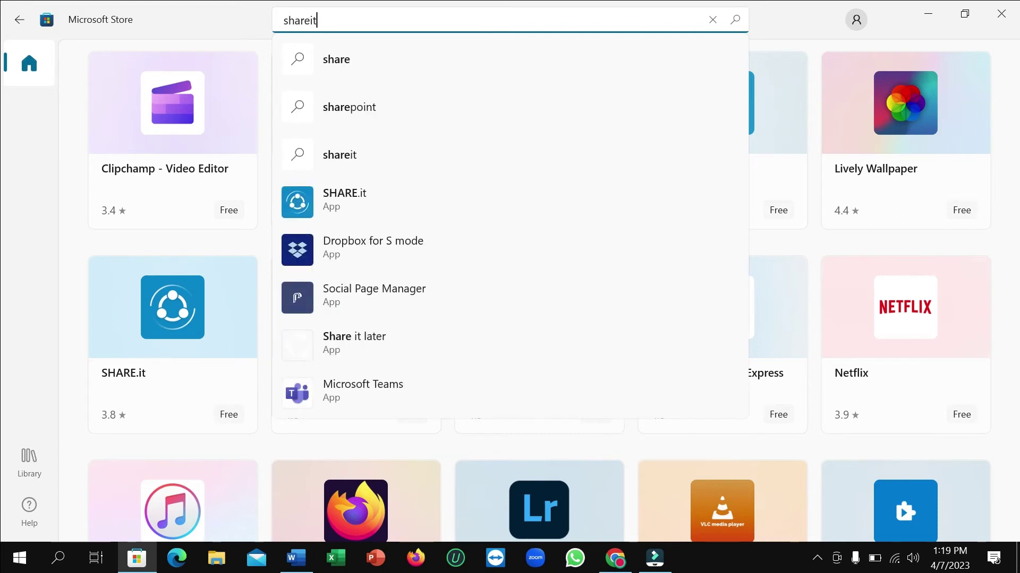